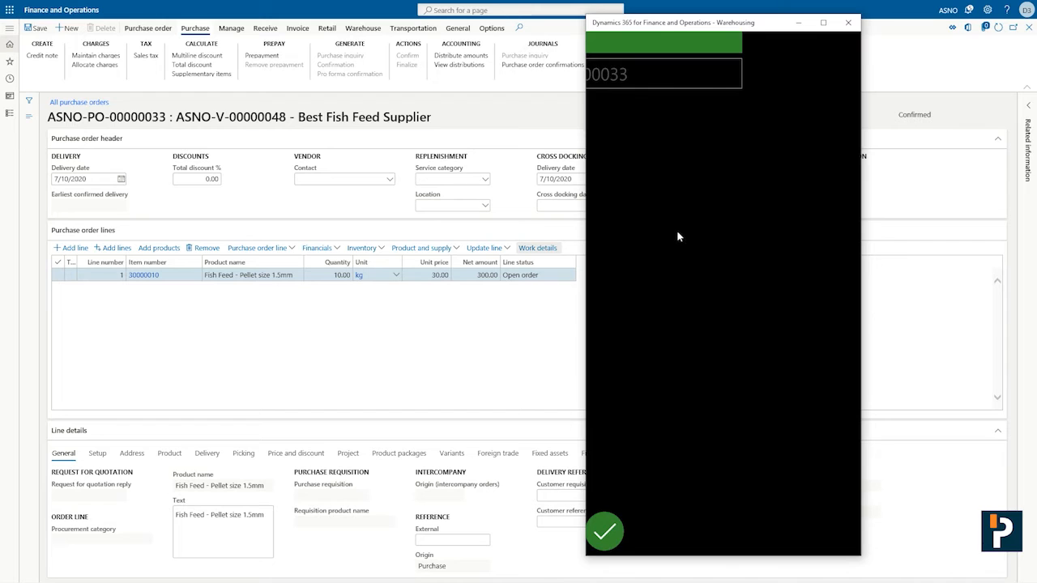
Register item 30000010 with a quantity of 10 kg for the purchase order receipt
{"action": "left_click", "coordinate": [727, 307]}
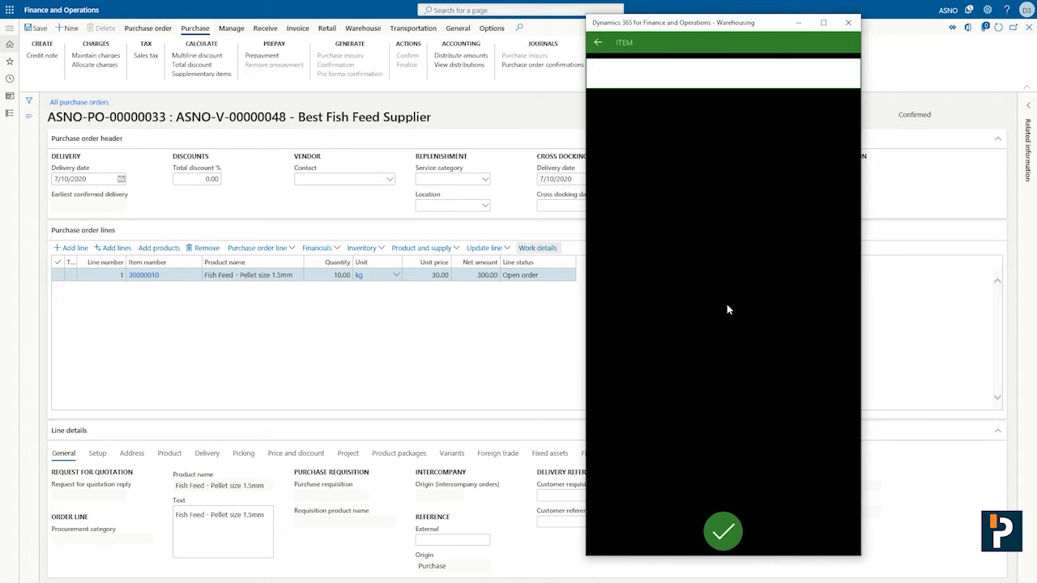
{"action": "type", "text": "30000010"}
{"action": "key", "text": "Return"}
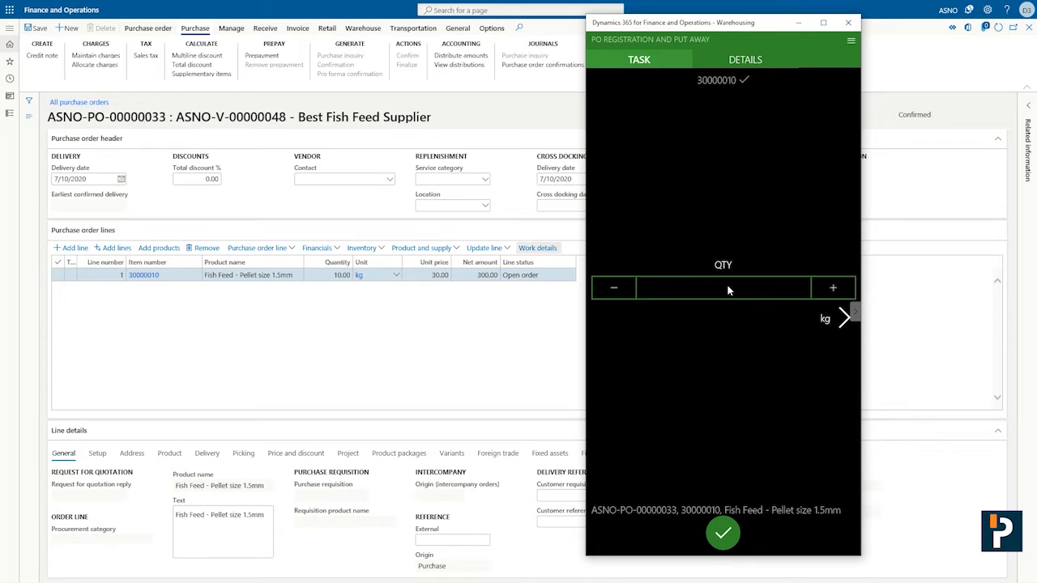
{"action": "left_click", "coordinate": [727, 290]}
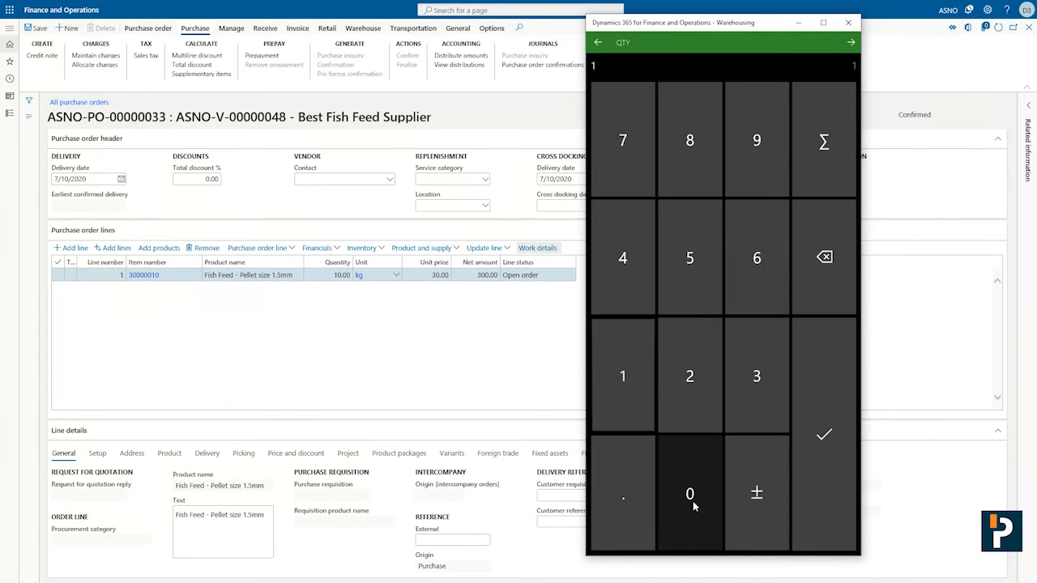
{"action": "left_click", "coordinate": [691, 498]}
{"action": "left_click", "coordinate": [819, 421]}
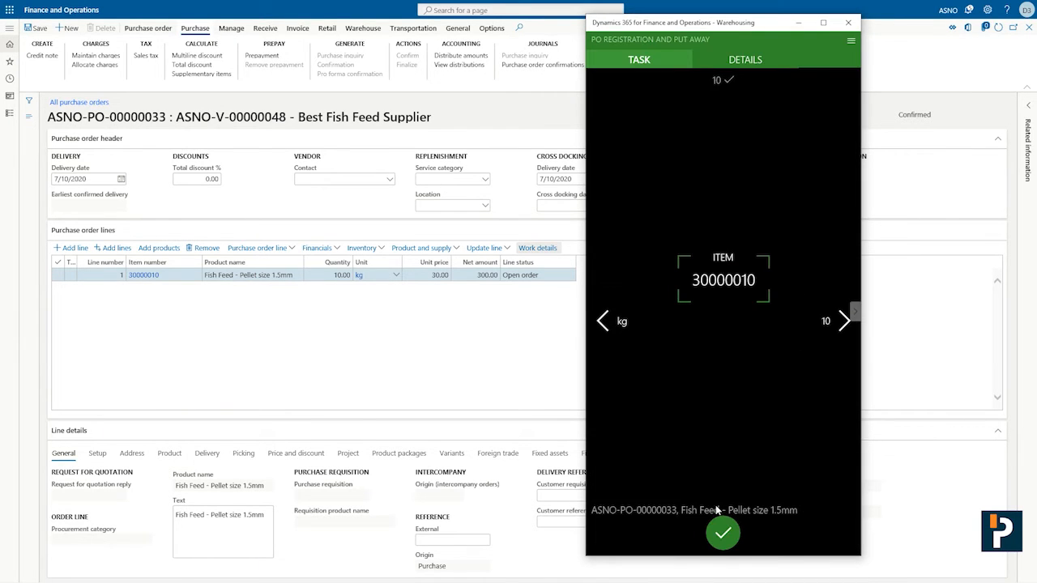
{"action": "left_click", "coordinate": [720, 528]}
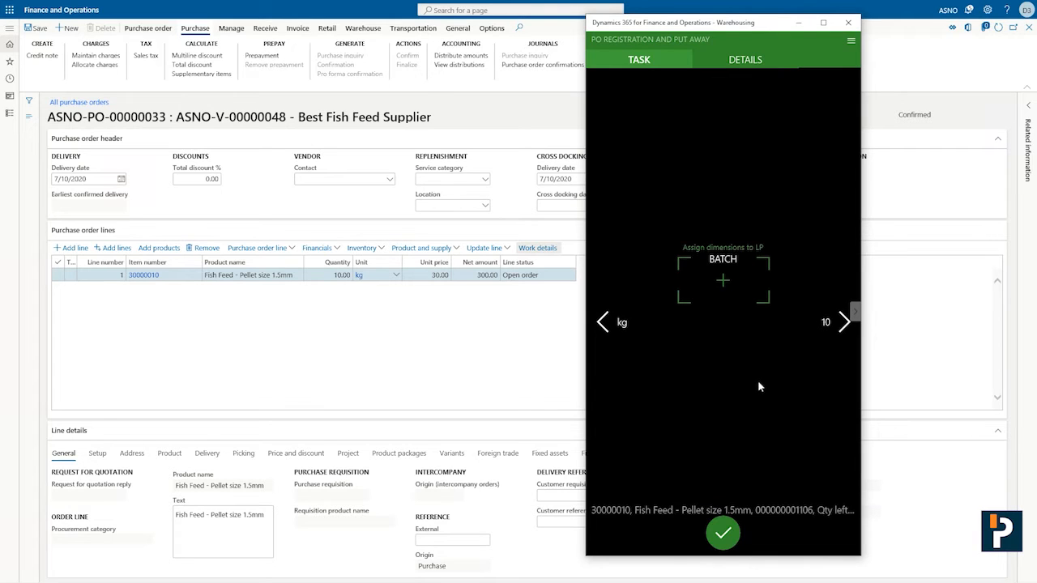
Assign batch B0001 to the received license plate and confirm it
{"action": "left_click", "coordinate": [730, 283]}
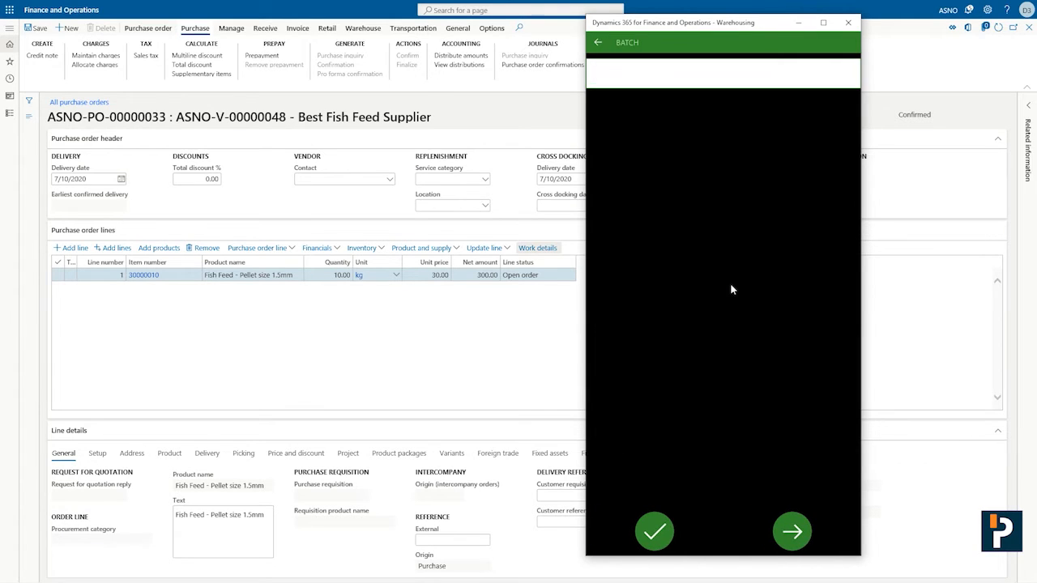
{"action": "type", "text": "B0001"}
{"action": "left_click", "coordinate": [655, 532]}
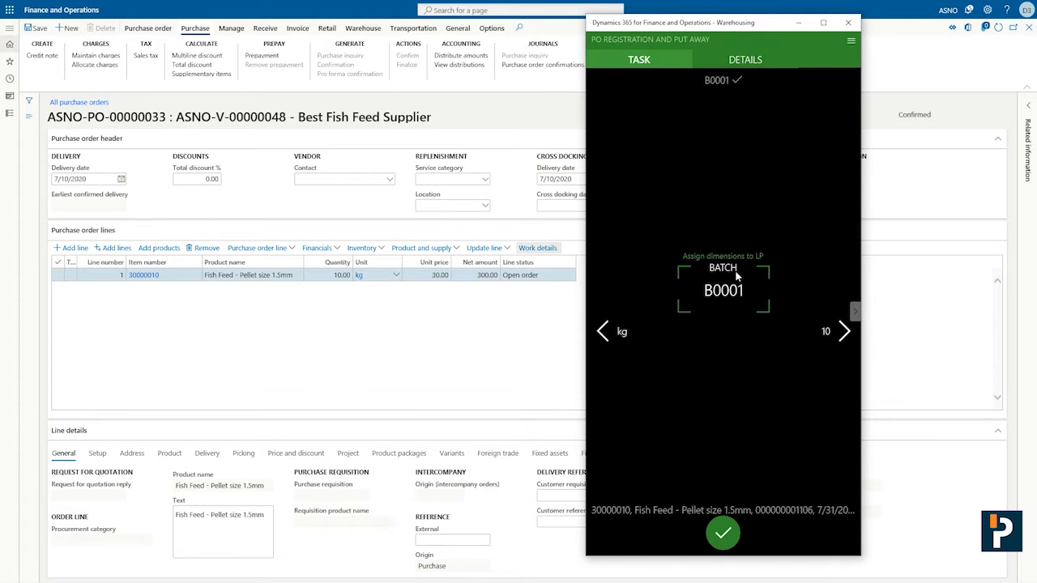
{"action": "left_click", "coordinate": [723, 532]}
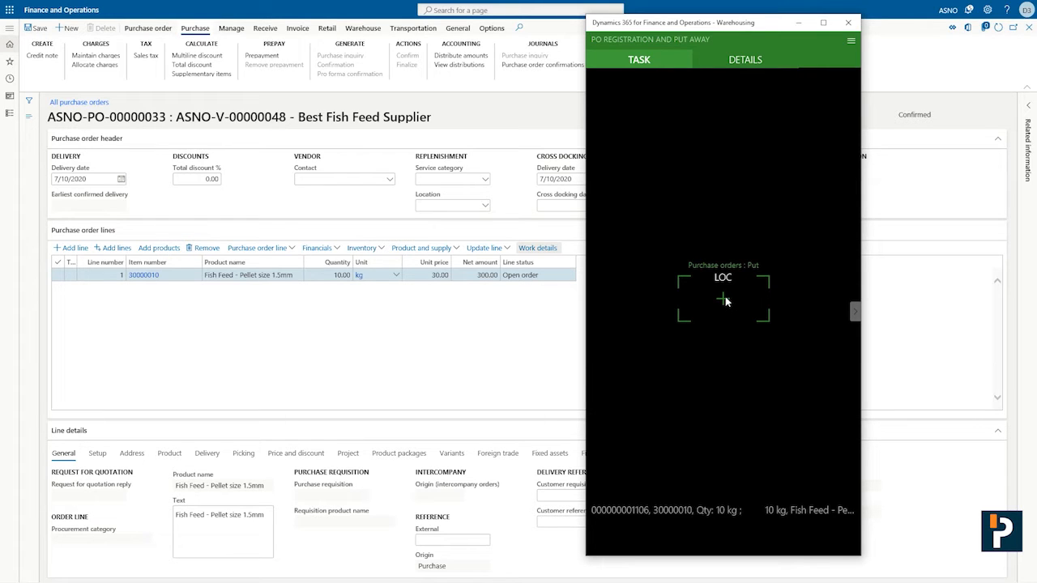
Set the put-away location to 2-1-1 and complete the purchase order put
{"action": "left_click", "coordinate": [724, 299]}
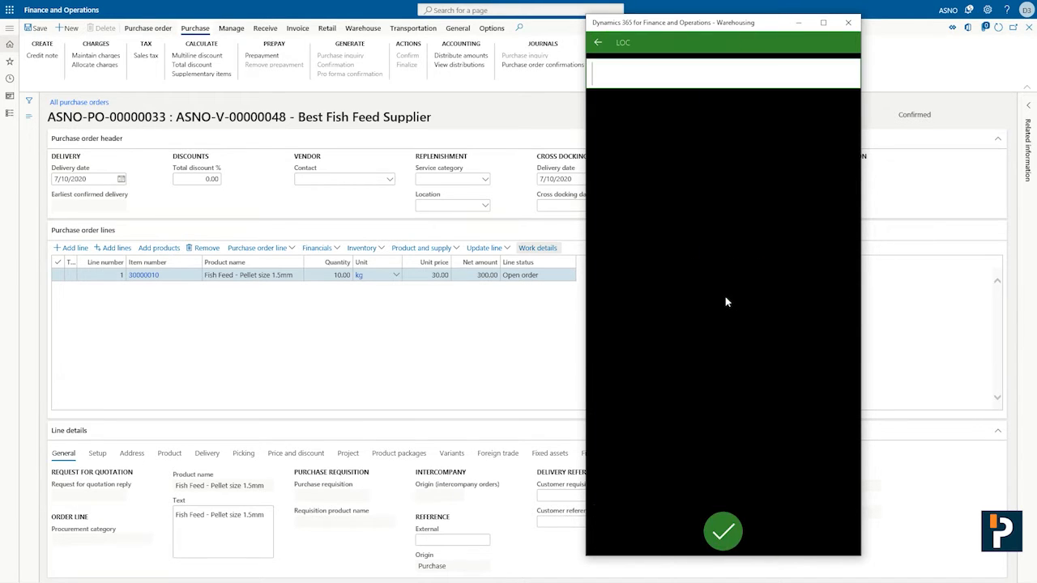
{"action": "key", "text": "BackSpace"}
{"action": "type", "text": "2-1-1"}
{"action": "key", "text": "Return"}
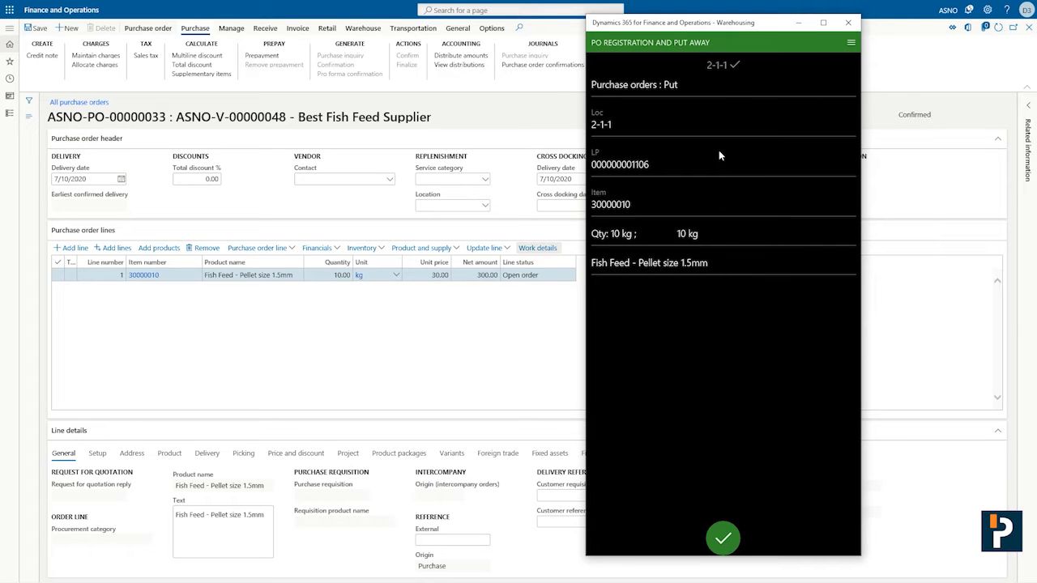
{"action": "left_click", "coordinate": [722, 540]}
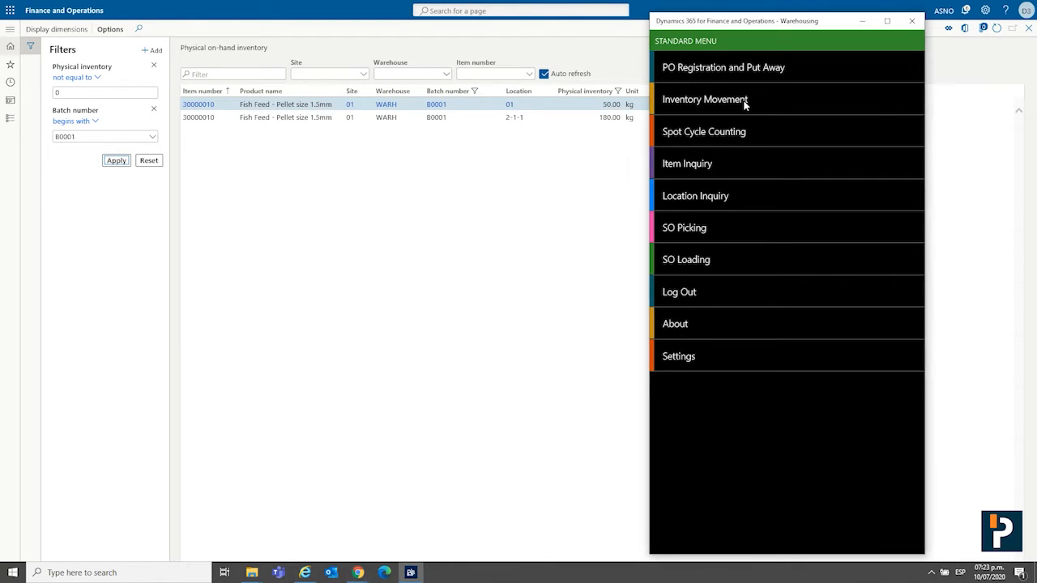
Start an inventory movement from location 2-1-1 and confirm item 30000010 as the item to move
{"action": "left_click", "coordinate": [681, 215]}
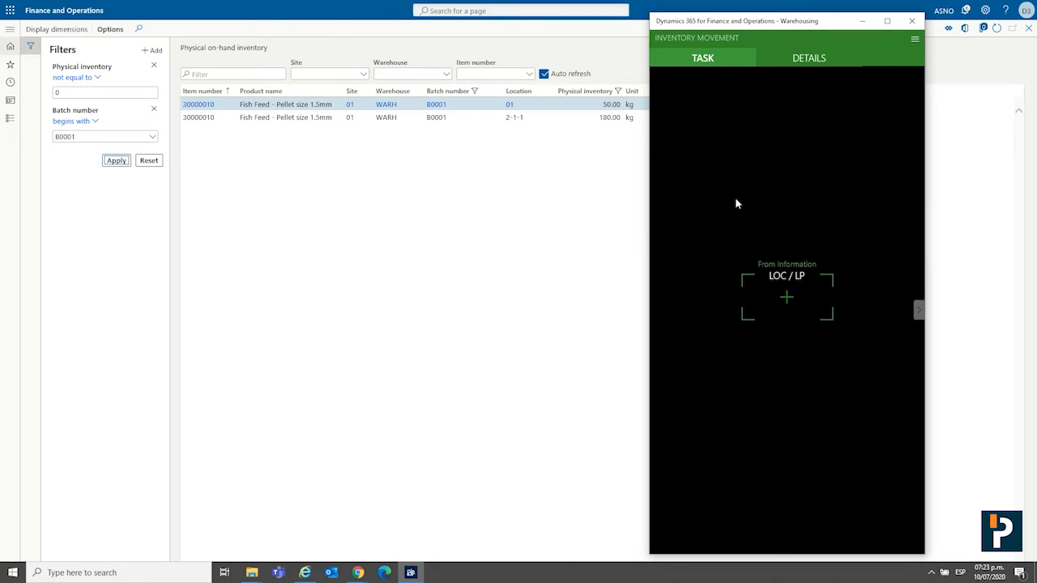
{"action": "left_click", "coordinate": [784, 304]}
{"action": "type", "text": "2"}
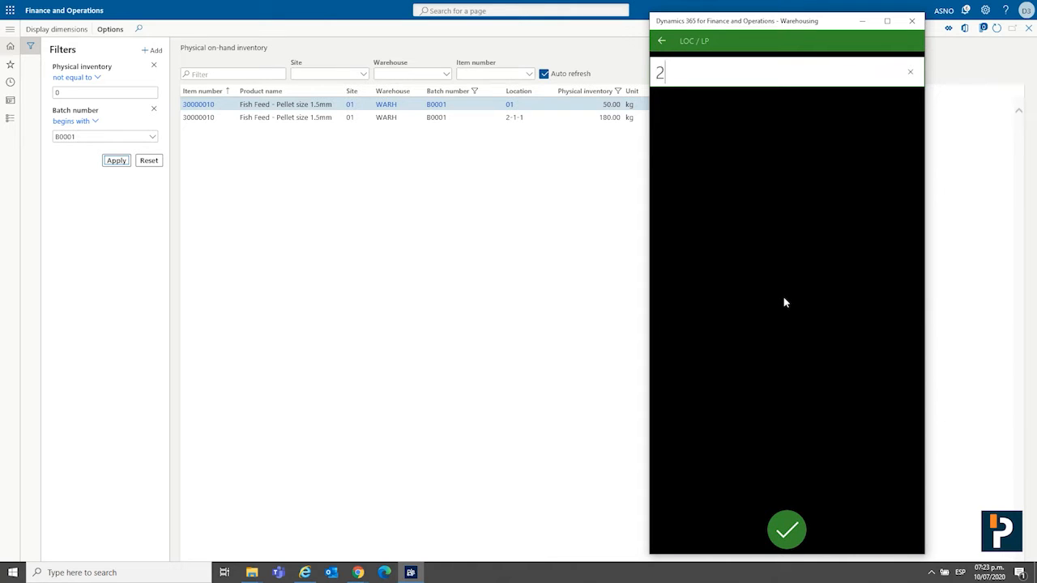
{"action": "type", "text": "-1-1"}
{"action": "left_click", "coordinate": [795, 535]}
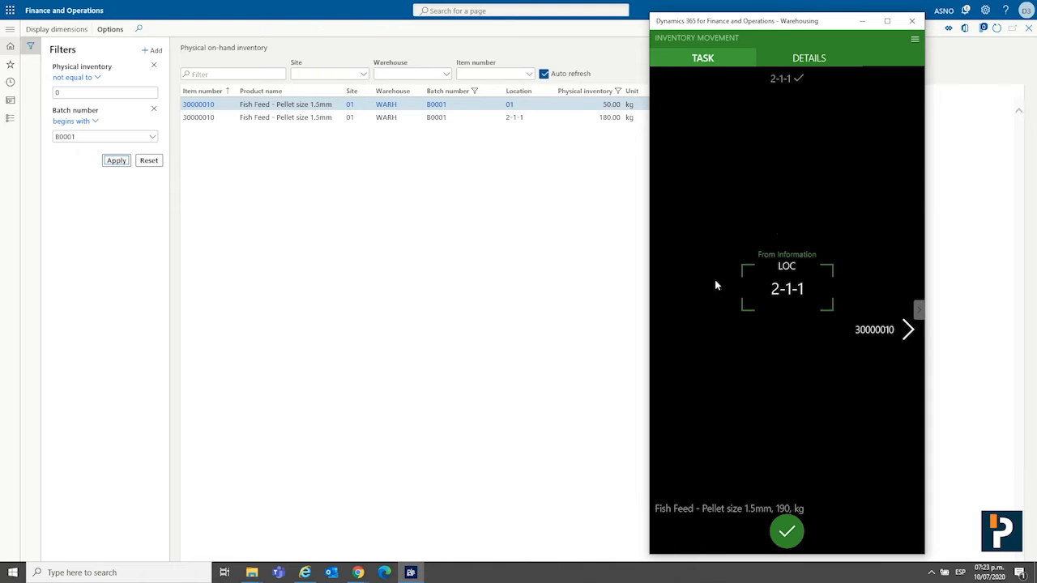
{"action": "left_click", "coordinate": [787, 528]}
{"action": "left_click", "coordinate": [790, 532]}
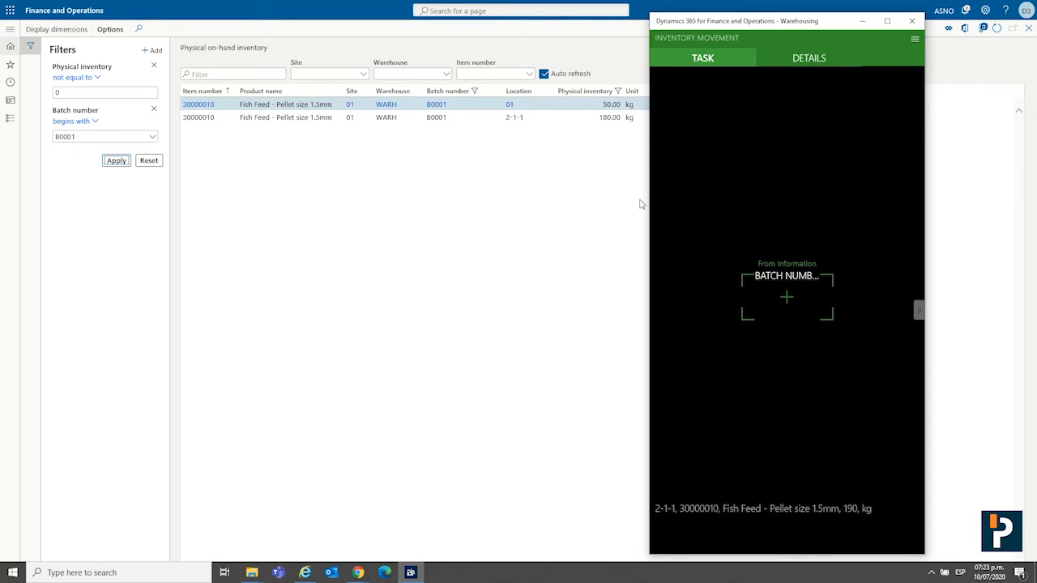
Enter B0001 as the batch number to move from
{"action": "left_click", "coordinate": [787, 299]}
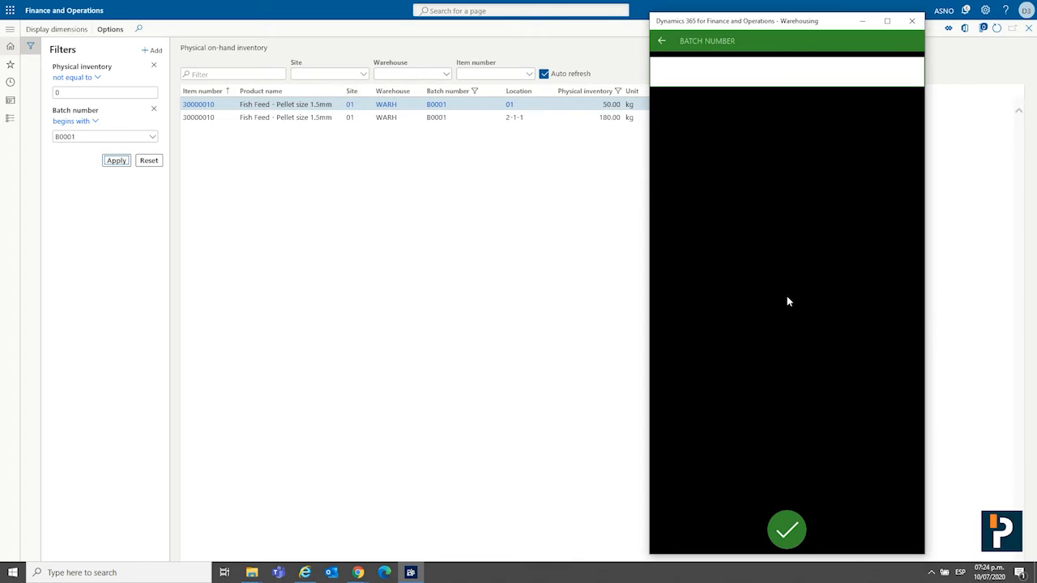
{"action": "type", "text": "B0001"}
{"action": "key", "text": "Return"}
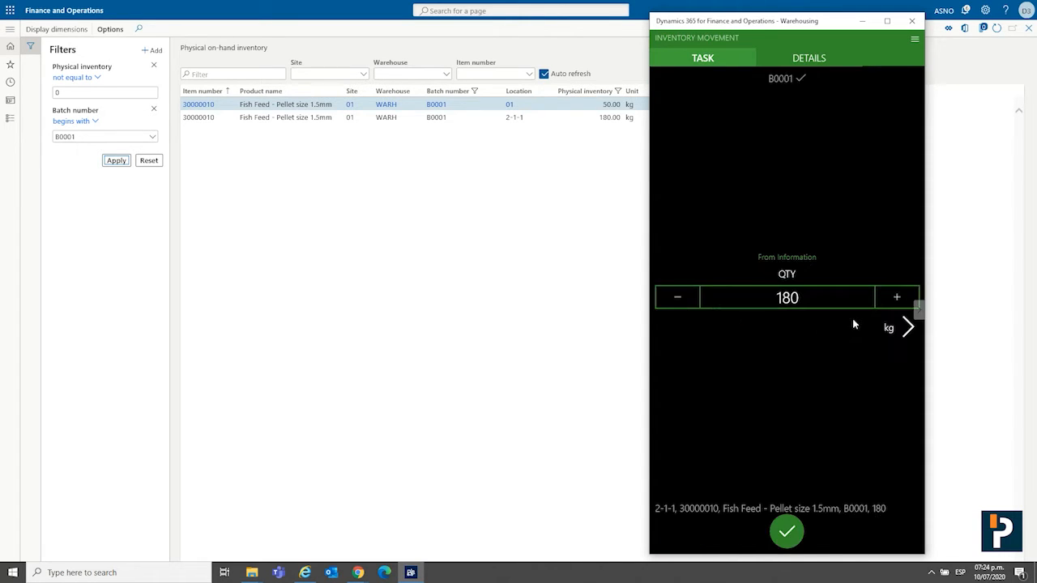
Set the quantity to move to 50 kg
{"action": "left_click", "coordinate": [791, 299]}
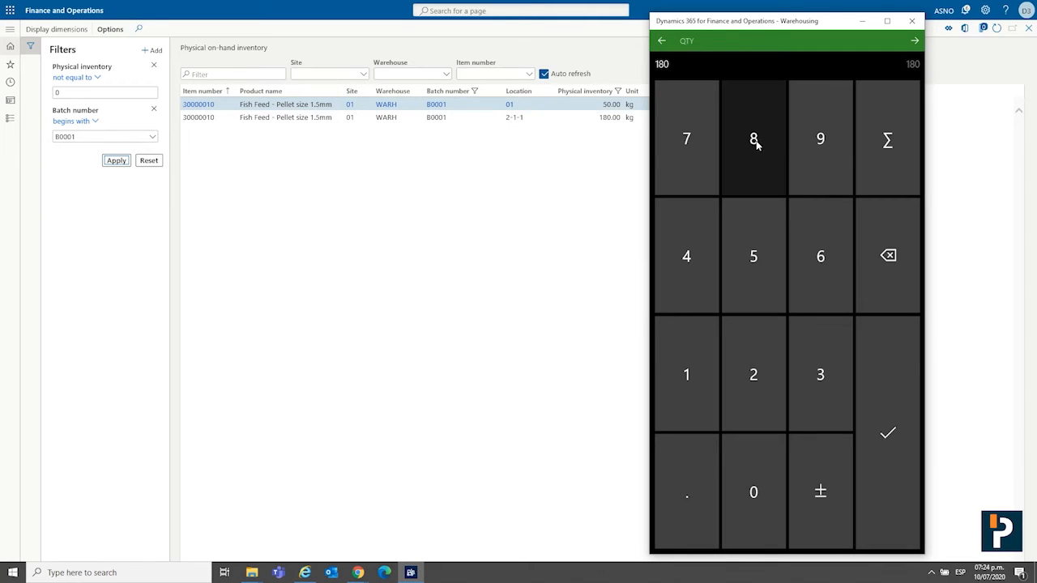
{"action": "left_click", "coordinate": [888, 256]}
{"action": "left_click", "coordinate": [888, 256]}
{"action": "left_click", "coordinate": [889, 256]}
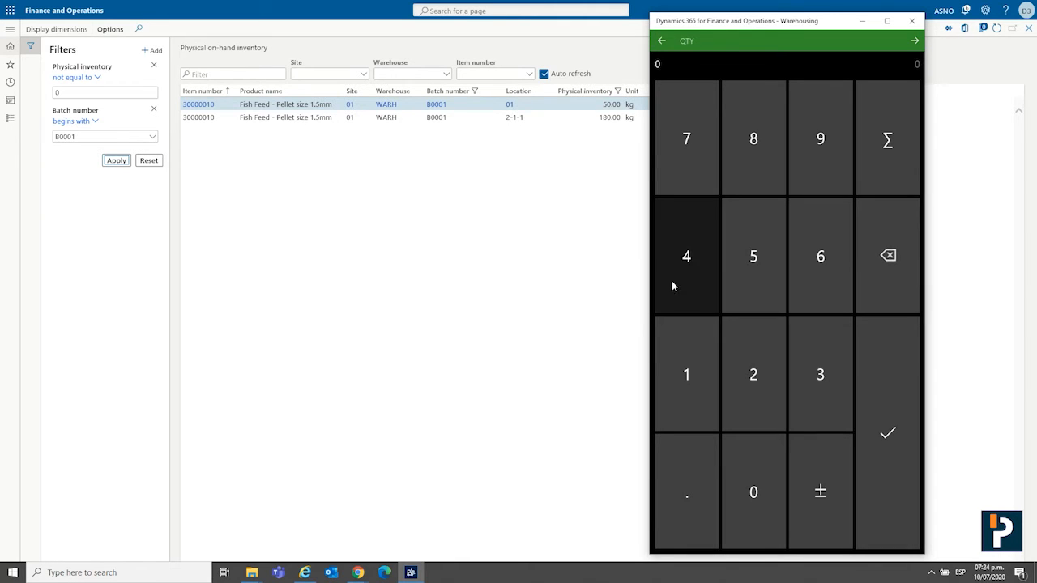
{"action": "left_click", "coordinate": [740, 257]}
{"action": "left_click", "coordinate": [741, 468]}
{"action": "left_click", "coordinate": [899, 401]}
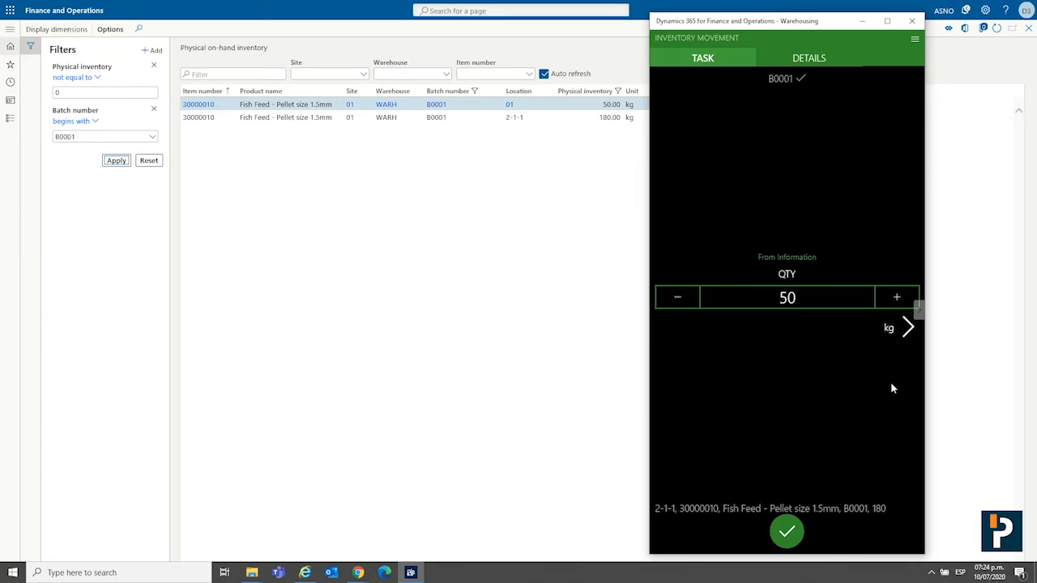
Enter 2-1-3 as the destination location and complete the inventory movement
{"action": "left_click", "coordinate": [788, 308]}
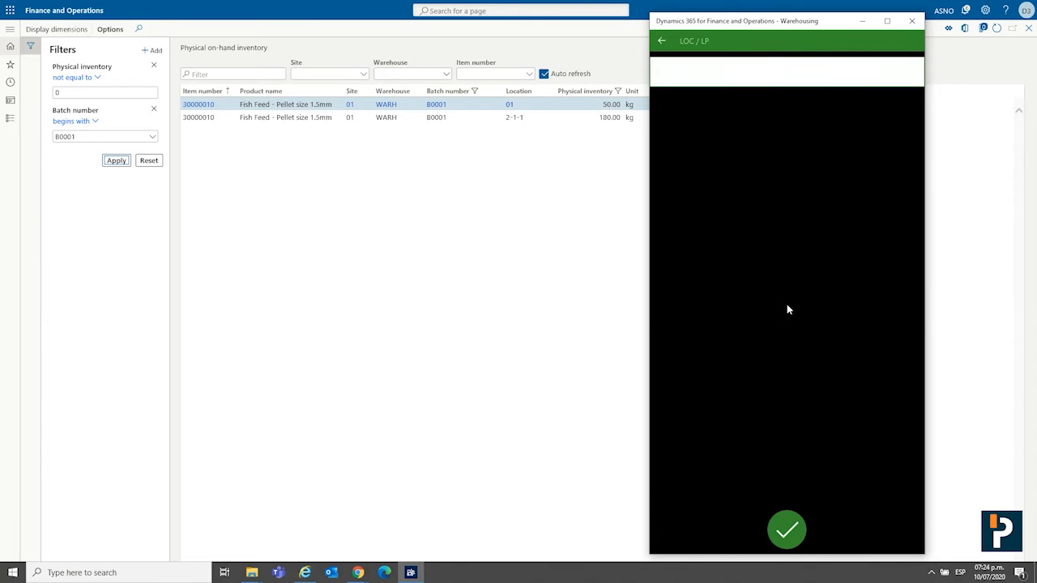
{"action": "type", "text": "2-1-3"}
{"action": "left_click", "coordinate": [782, 526]}
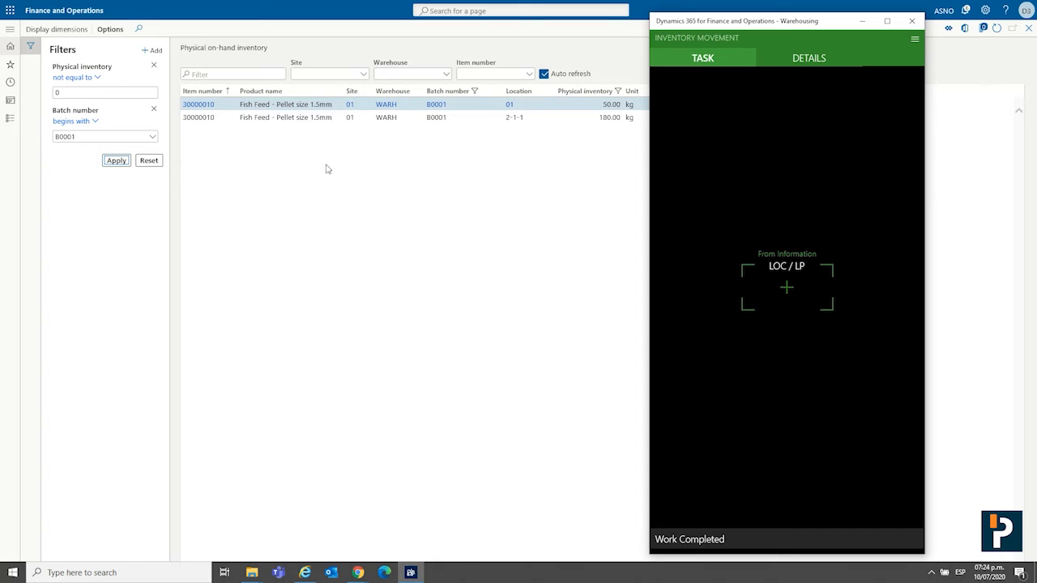
Refresh the physical on-hand inventory list and reapply the batch number filter to check the moved stock
{"action": "left_click", "coordinate": [999, 30]}
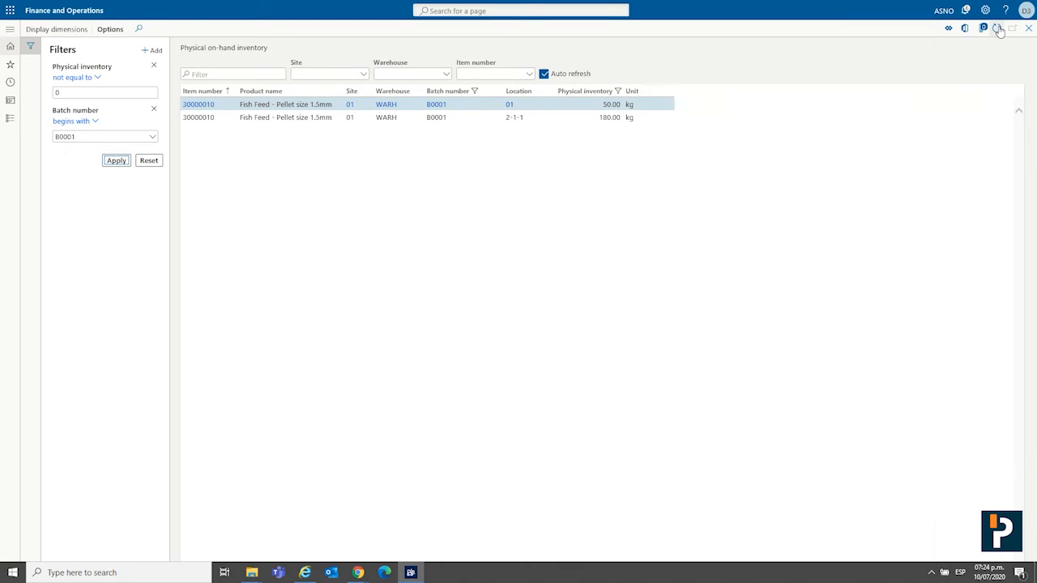
{"action": "left_click", "coordinate": [997, 29]}
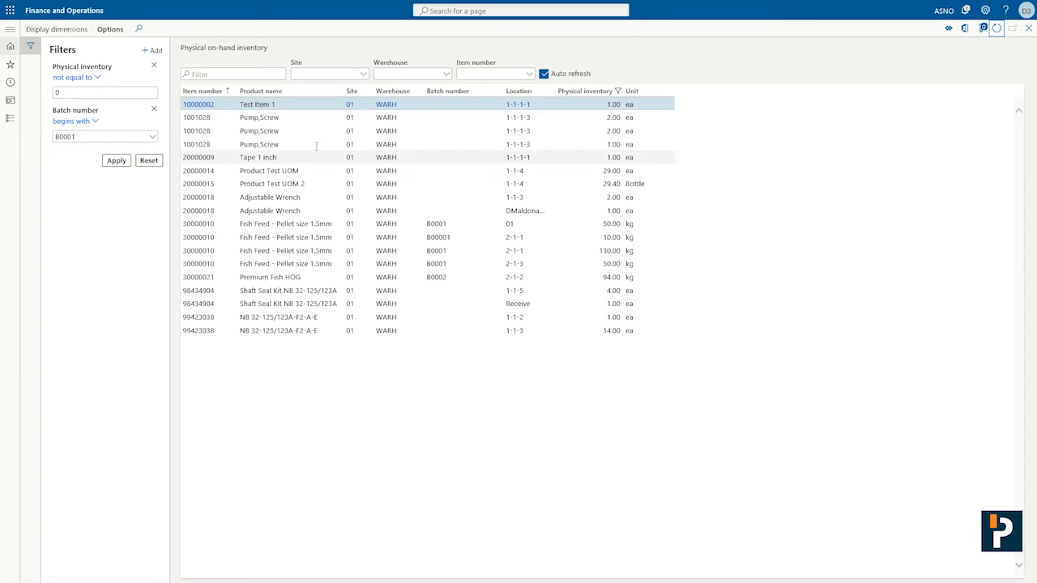
{"action": "left_click", "coordinate": [116, 161]}
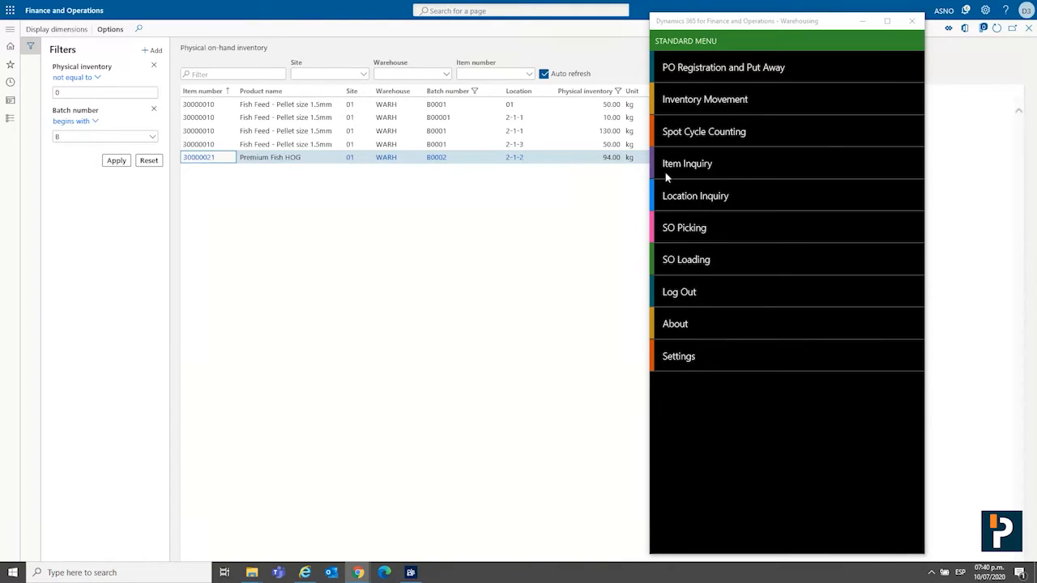
Start a spot cycle count for location 2-1-2 and enter item 30000021
{"action": "left_click", "coordinate": [718, 132]}
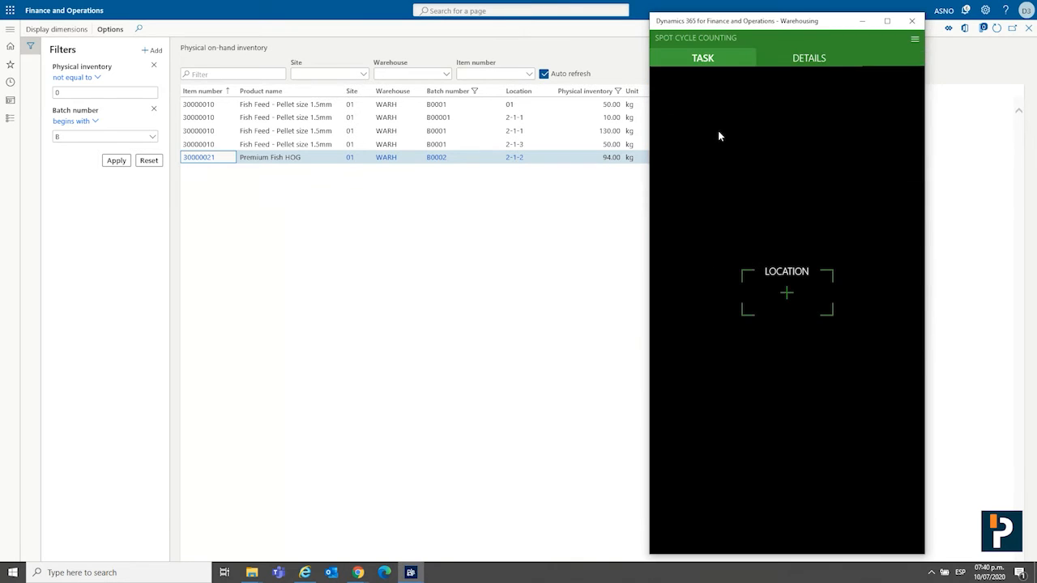
{"action": "left_click", "coordinate": [790, 294]}
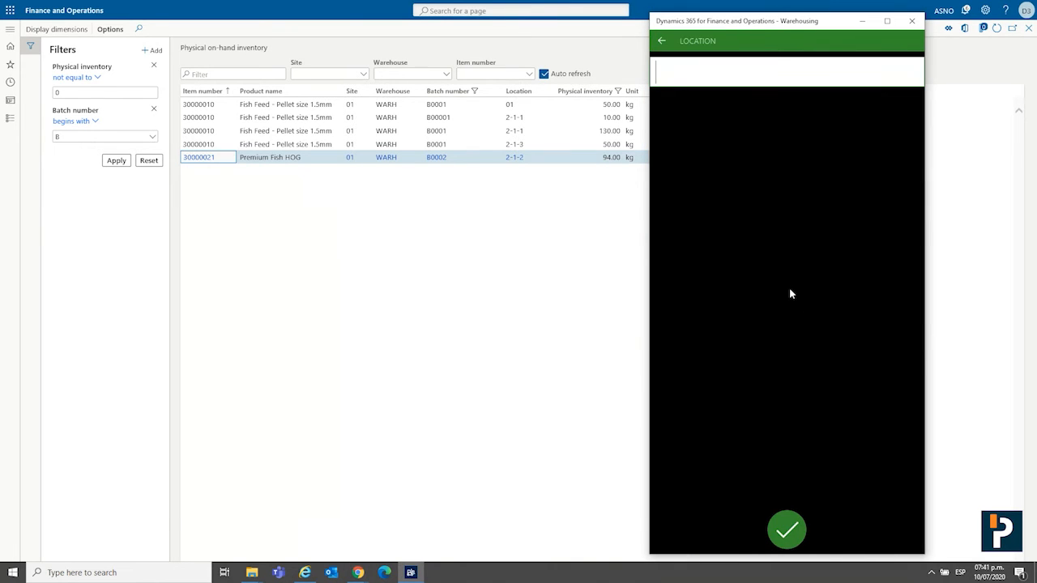
{"action": "type", "text": "2-1-2"}
{"action": "key", "text": "Return"}
{"action": "left_click", "coordinate": [786, 307]}
{"action": "type", "text": "30000021"}
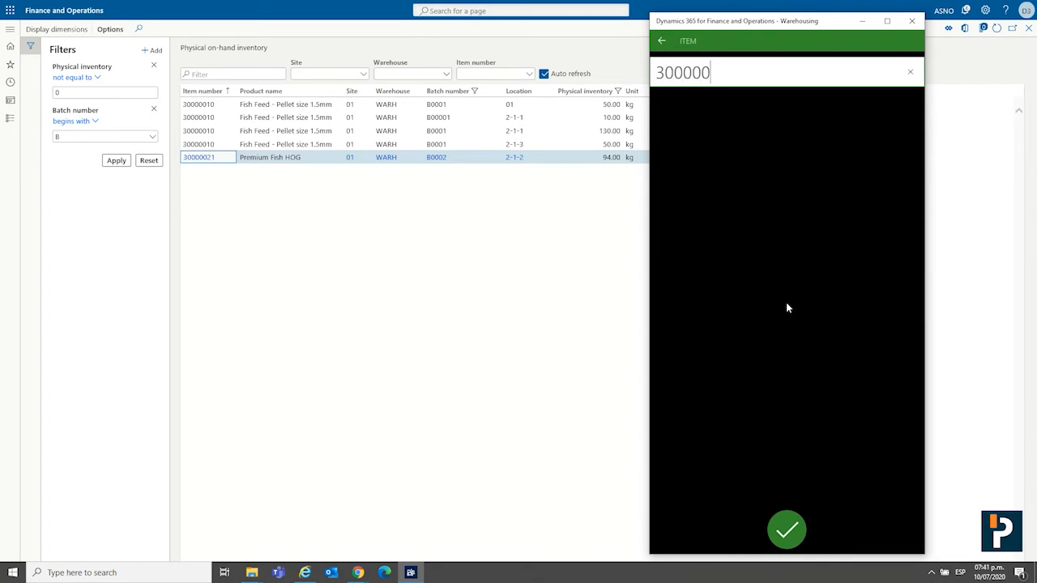
{"action": "key", "text": "Return"}
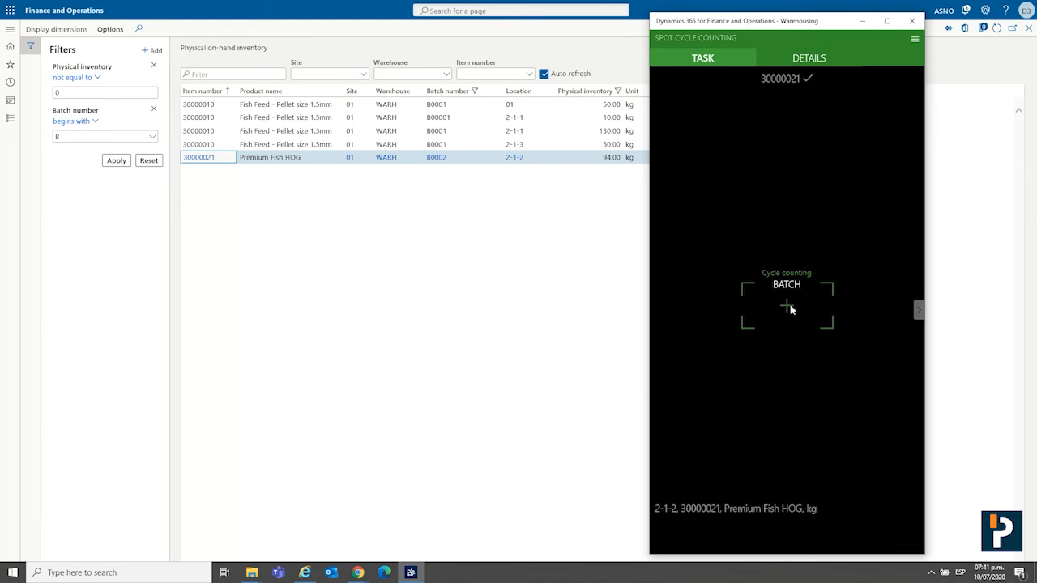
Enter batch B0002 for the item in the cycle count
{"action": "left_click", "coordinate": [791, 308]}
{"action": "type", "text": "B"}
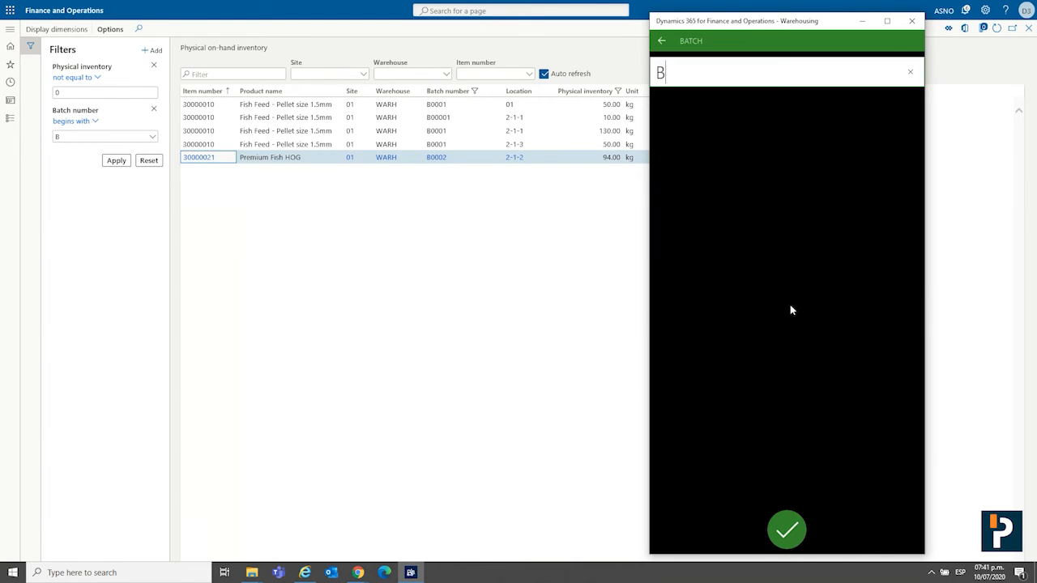
{"action": "type", "text": "0002"}
{"action": "key", "text": "Return"}
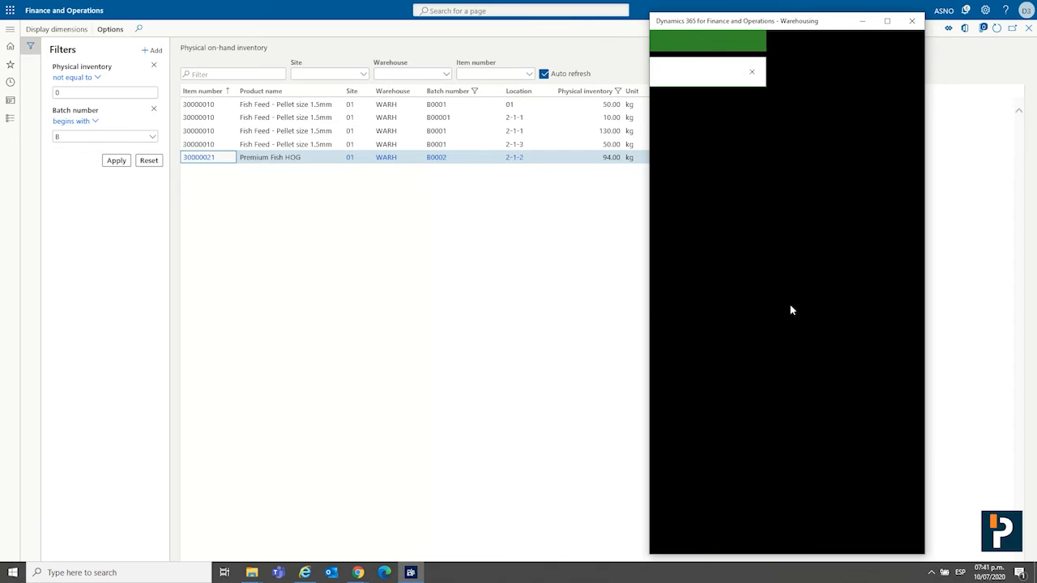
Record a counted quantity of 94 kg and finish counting the location
{"action": "left_click", "coordinate": [787, 295]}
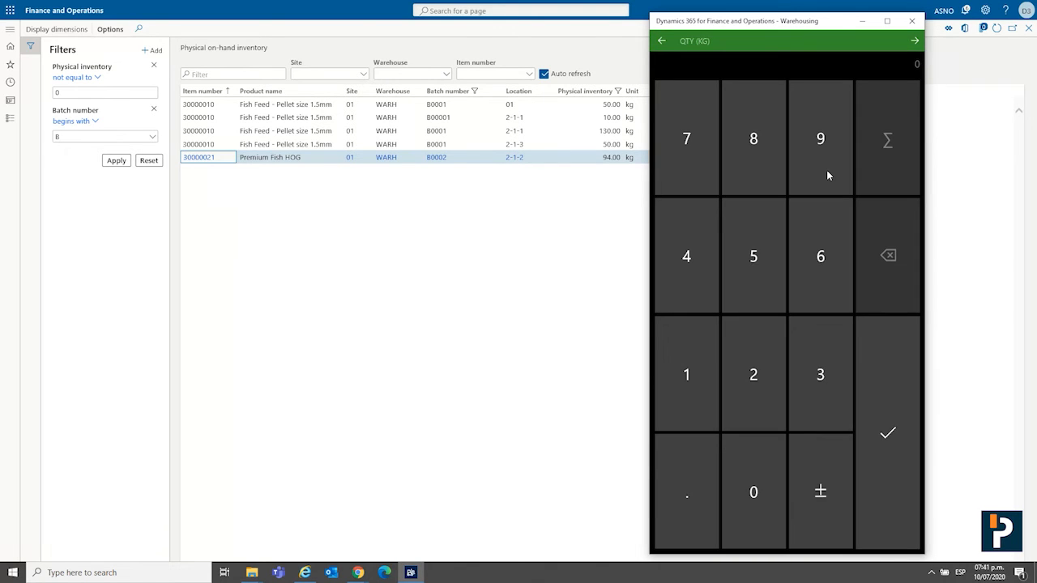
{"action": "left_click", "coordinate": [827, 169]}
{"action": "left_click", "coordinate": [694, 261]}
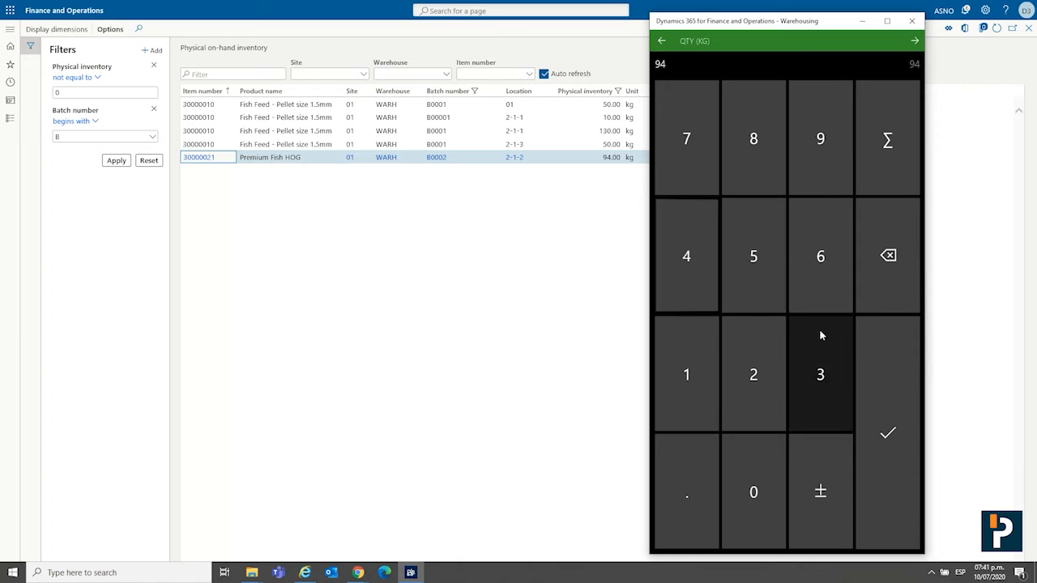
{"action": "left_click", "coordinate": [900, 383]}
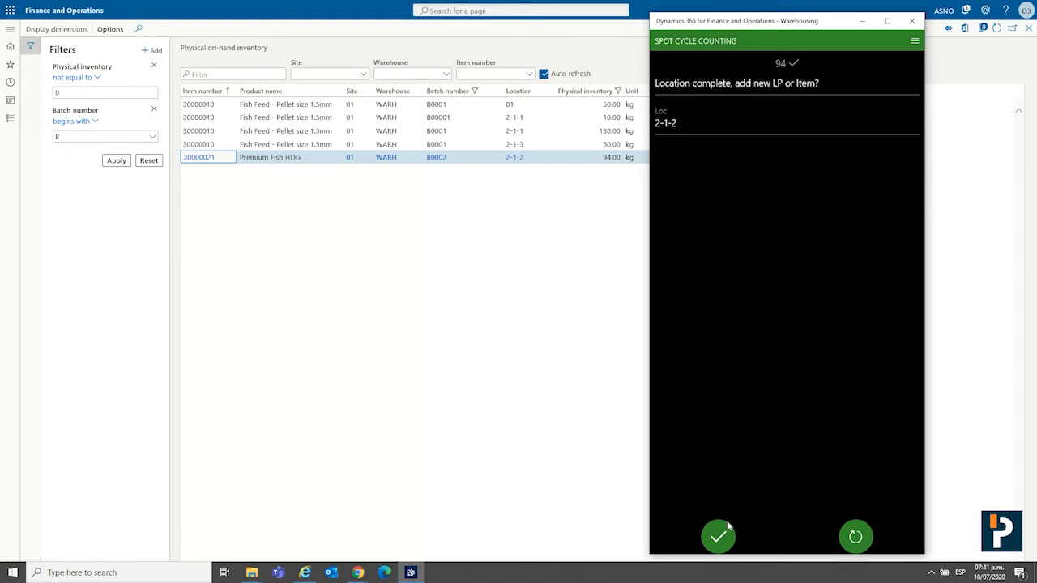
{"action": "left_click", "coordinate": [718, 535]}
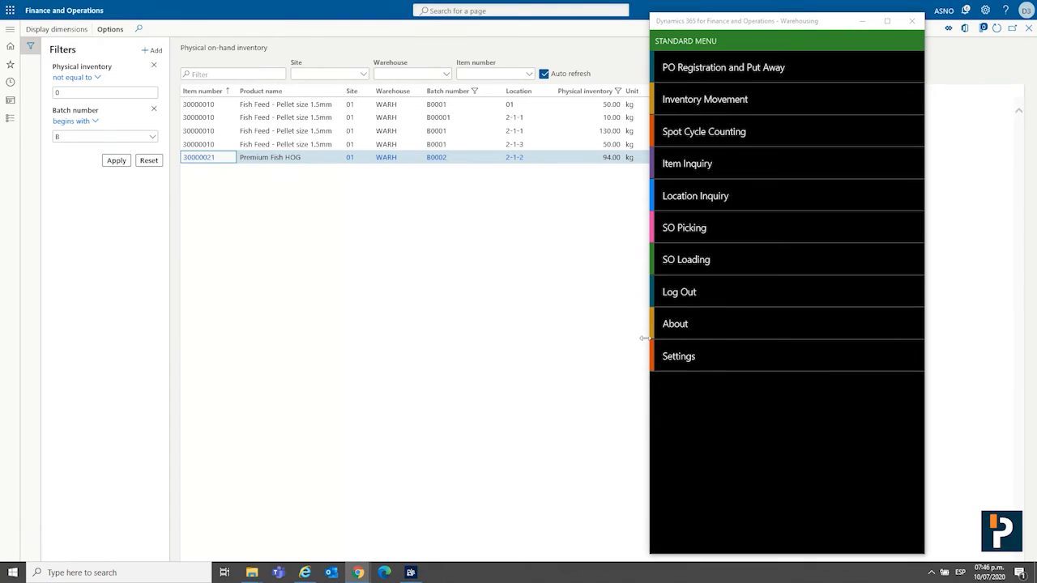
Run an item inquiry for item number 30000010 to check its quantities by location, and return to the main menu
{"action": "left_click", "coordinate": [728, 164]}
{"action": "left_click", "coordinate": [785, 311]}
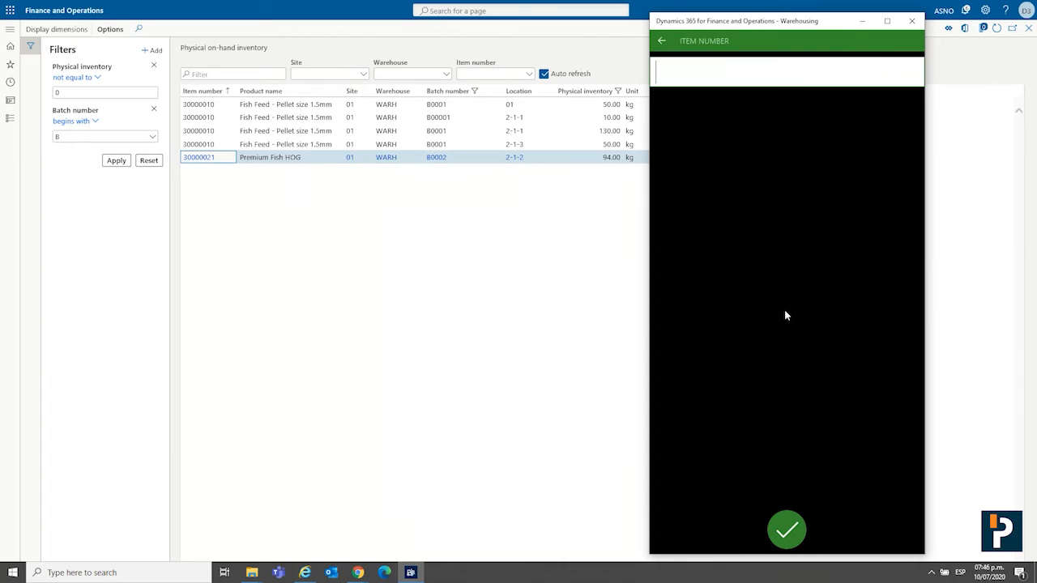
{"action": "type", "text": "10"}
{"action": "key", "text": "BackSpace"}
{"action": "key", "text": "BackSpace"}
{"action": "key", "text": "BackSpace"}
{"action": "key", "text": "BackSpace"}
{"action": "type", "text": "30000010"}
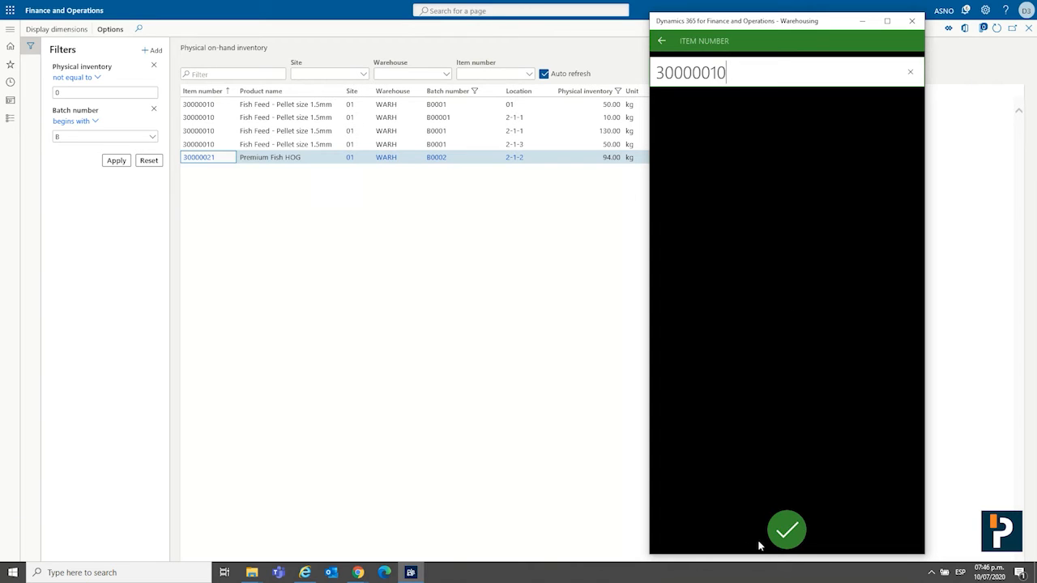
{"action": "left_click", "coordinate": [790, 530]}
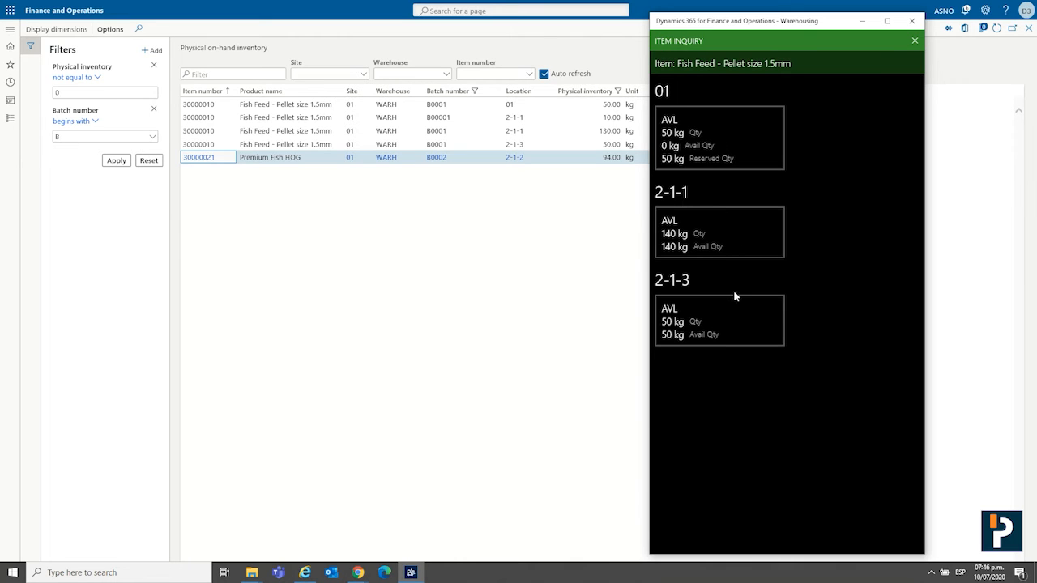
{"action": "left_click", "coordinate": [915, 41]}
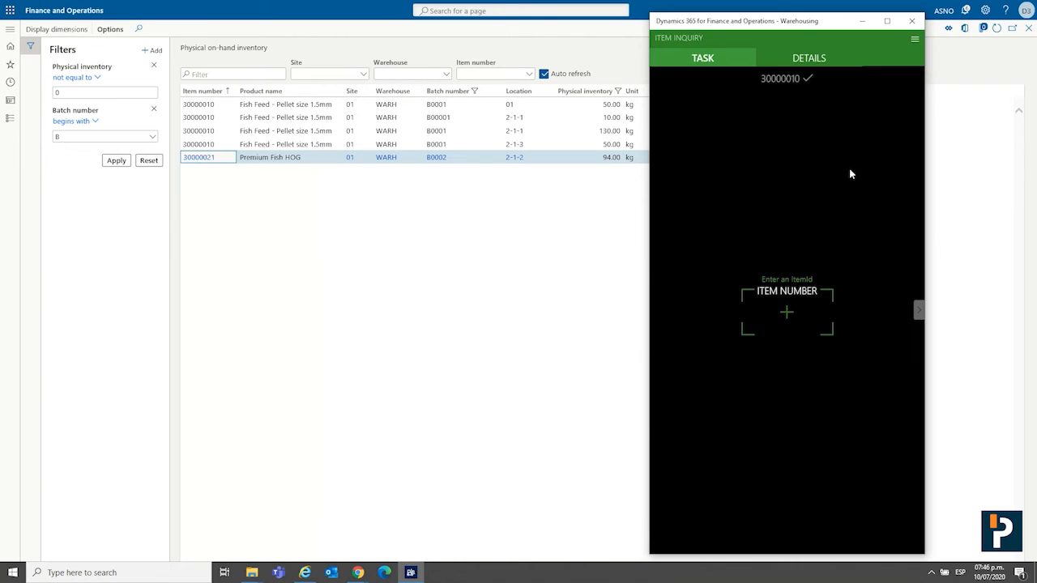
{"action": "left_click", "coordinate": [915, 39]}
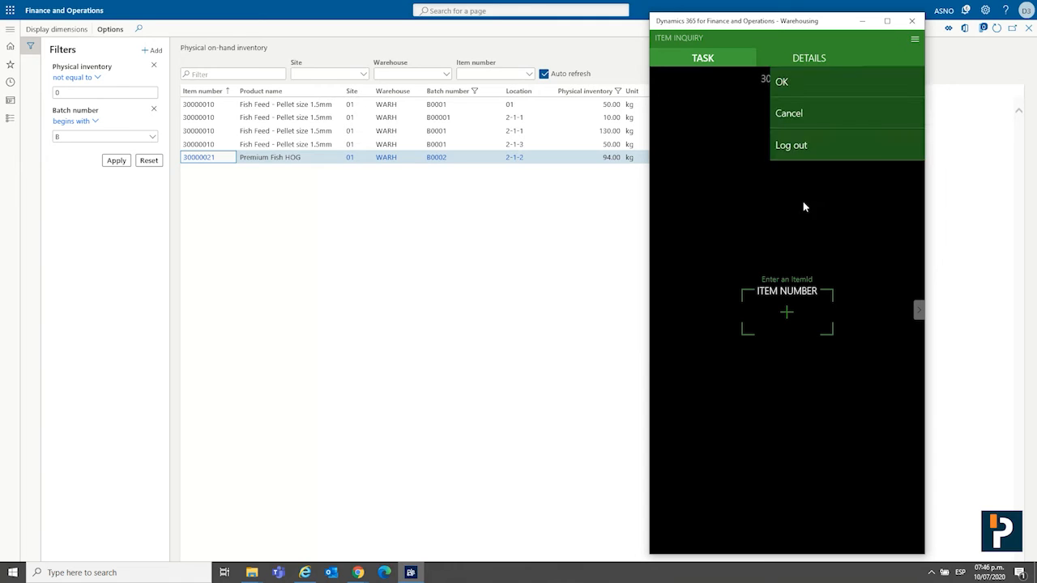
{"action": "left_click", "coordinate": [809, 94]}
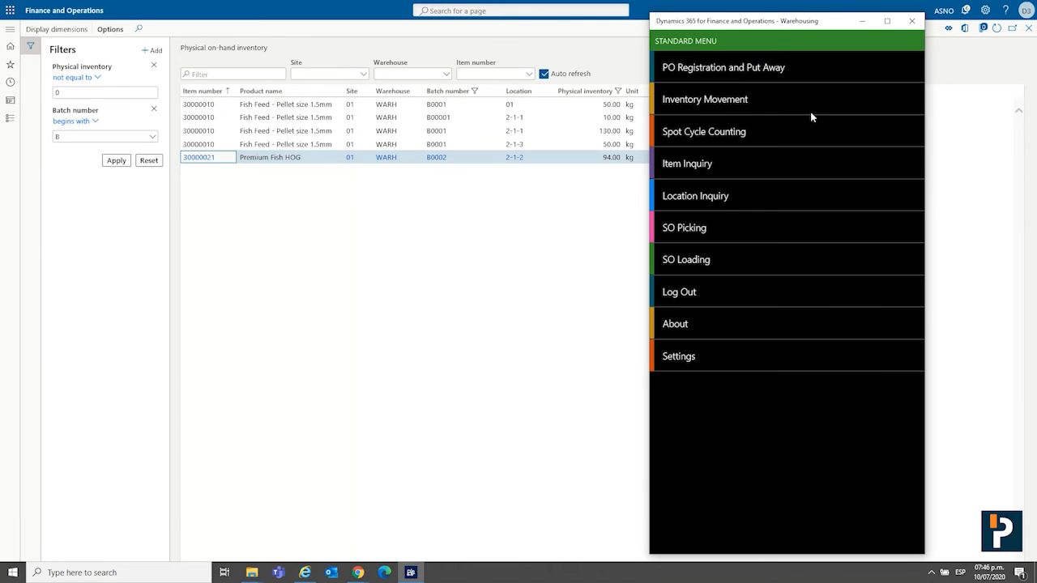
Run a location inquiry for location 2-1-3 to check the inventory stored there
{"action": "left_click", "coordinate": [724, 197]}
{"action": "left_click", "coordinate": [787, 303]}
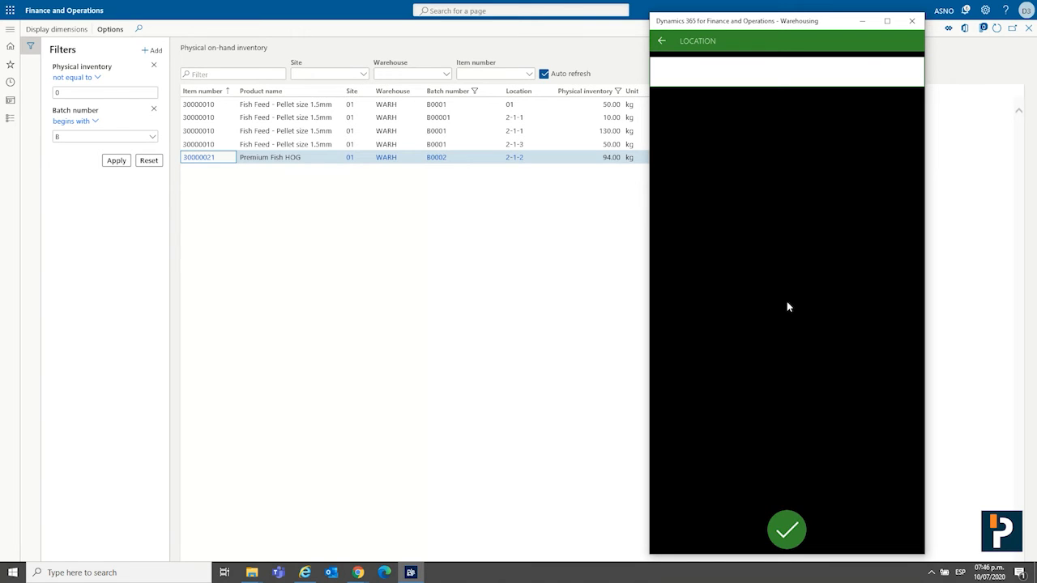
{"action": "type", "text": "2-1-3"}
{"action": "key", "text": "Return"}
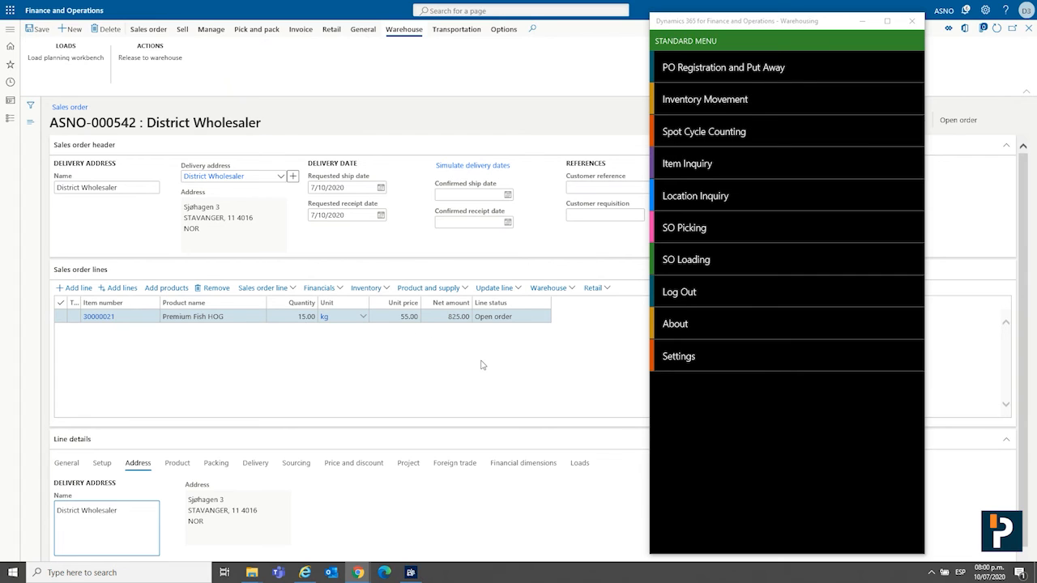
Complete the sales order picking work for item 30000021 from location 2-1-2 and exit to the main menu
{"action": "left_click", "coordinate": [701, 230]}
{"action": "left_click", "coordinate": [701, 230]}
{"action": "left_click", "coordinate": [784, 298]}
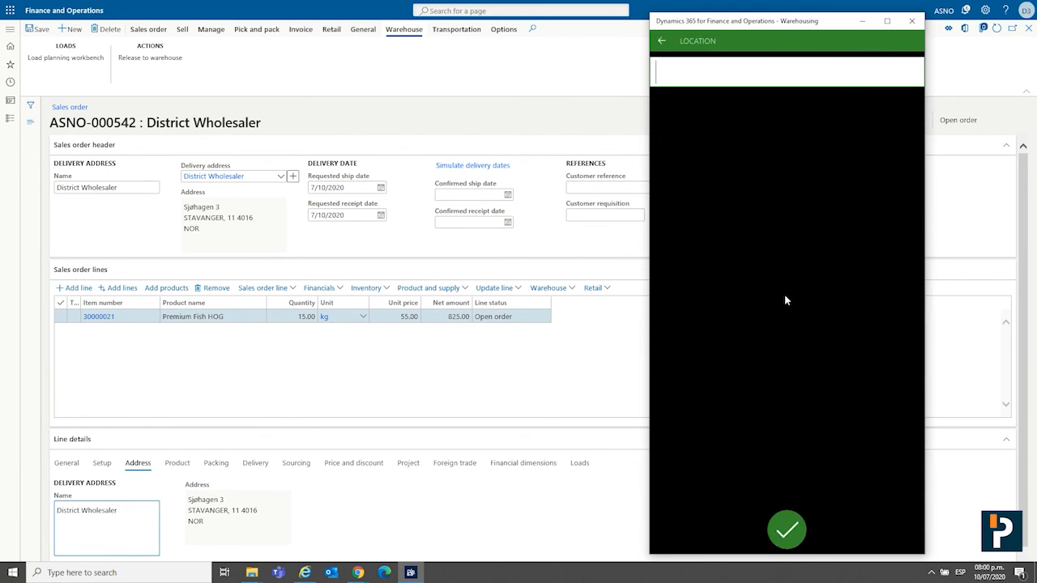
{"action": "type", "text": "2-1-2"}
{"action": "key", "text": "Return"}
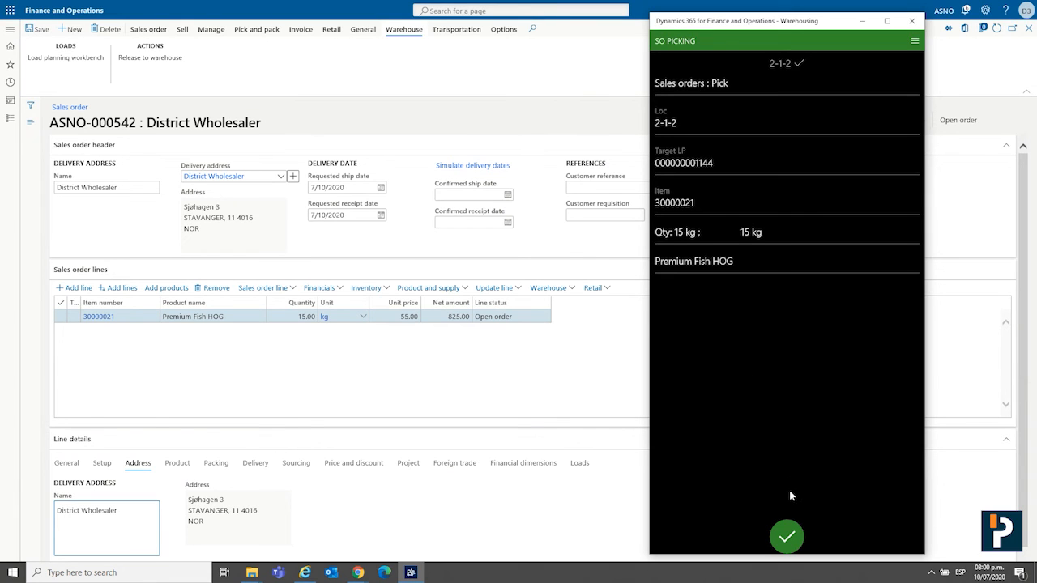
{"action": "left_click", "coordinate": [786, 536]}
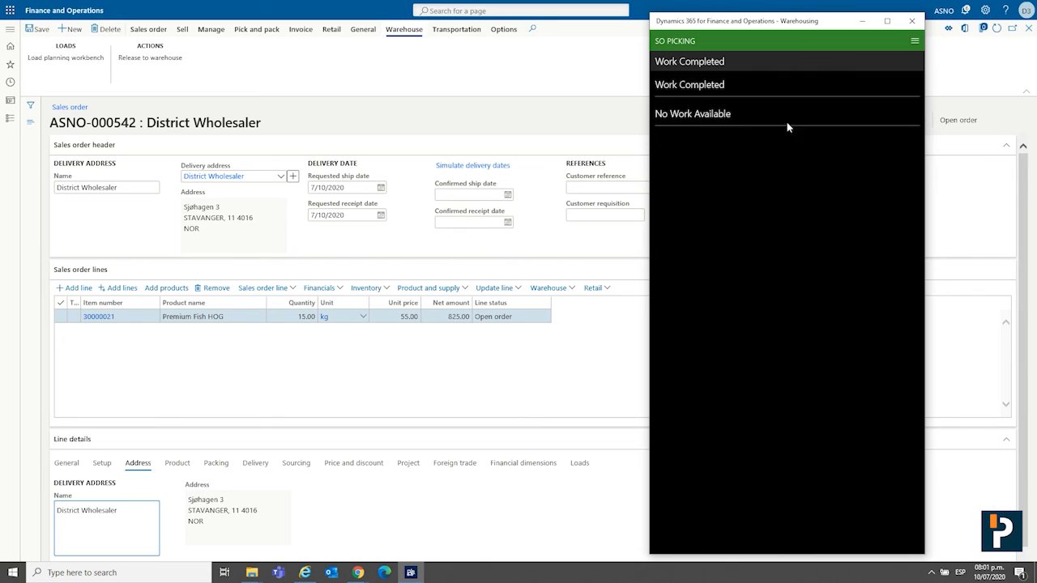
{"action": "left_click", "coordinate": [915, 41]}
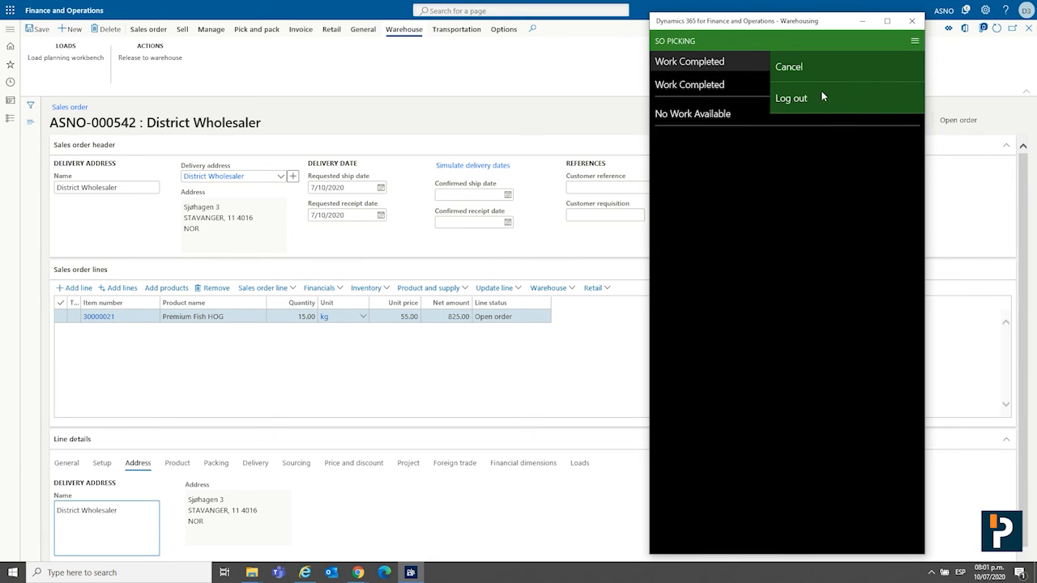
{"action": "left_click", "coordinate": [806, 71]}
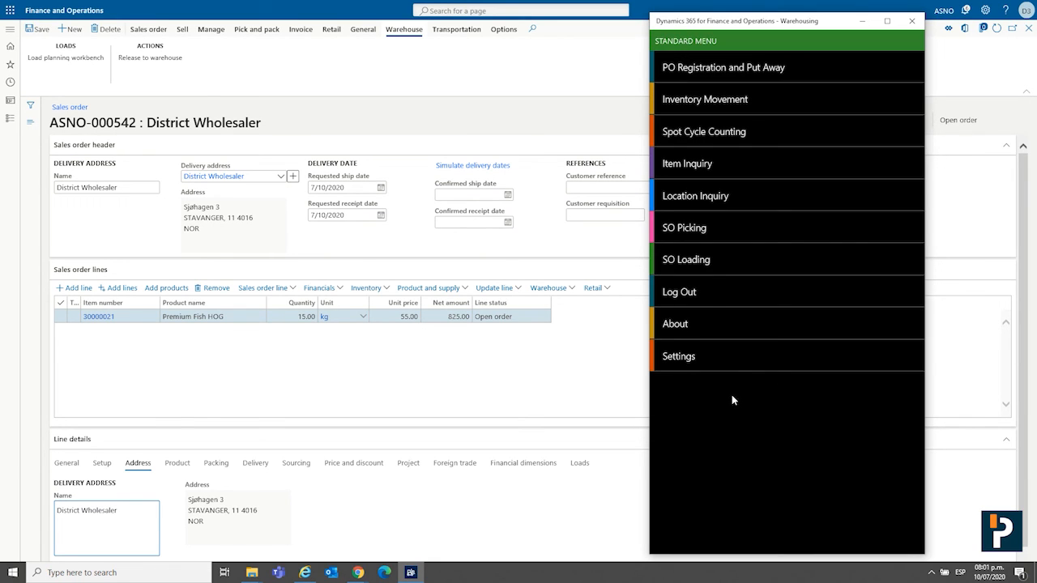
Complete the sales order loading work by picking item 30000021 from Staging and putting it at location Baydoor
{"action": "left_click", "coordinate": [709, 260]}
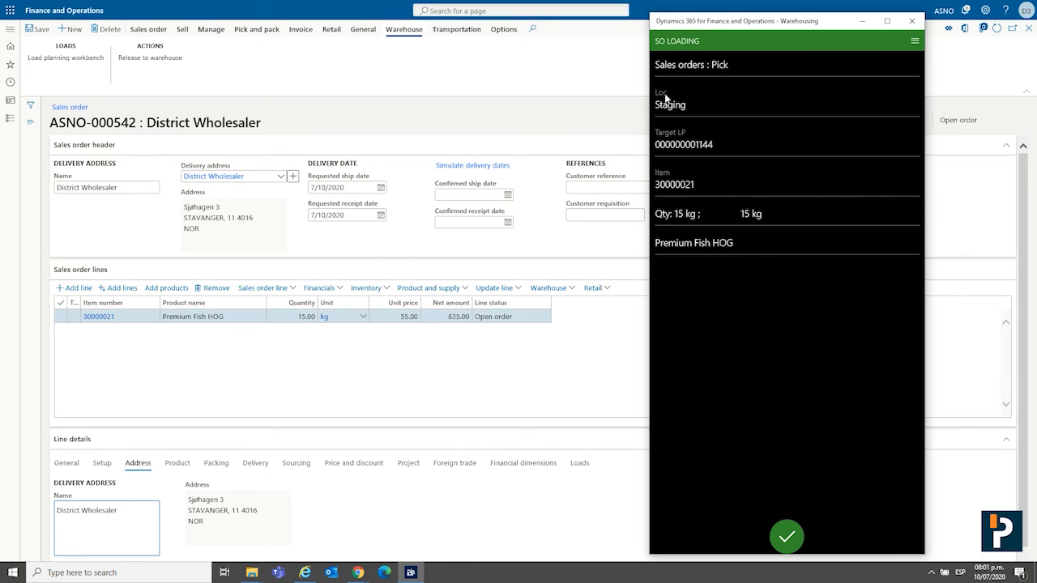
{"action": "left_click", "coordinate": [786, 536]}
{"action": "left_click", "coordinate": [785, 307]}
{"action": "type", "text": "Baydoor"}
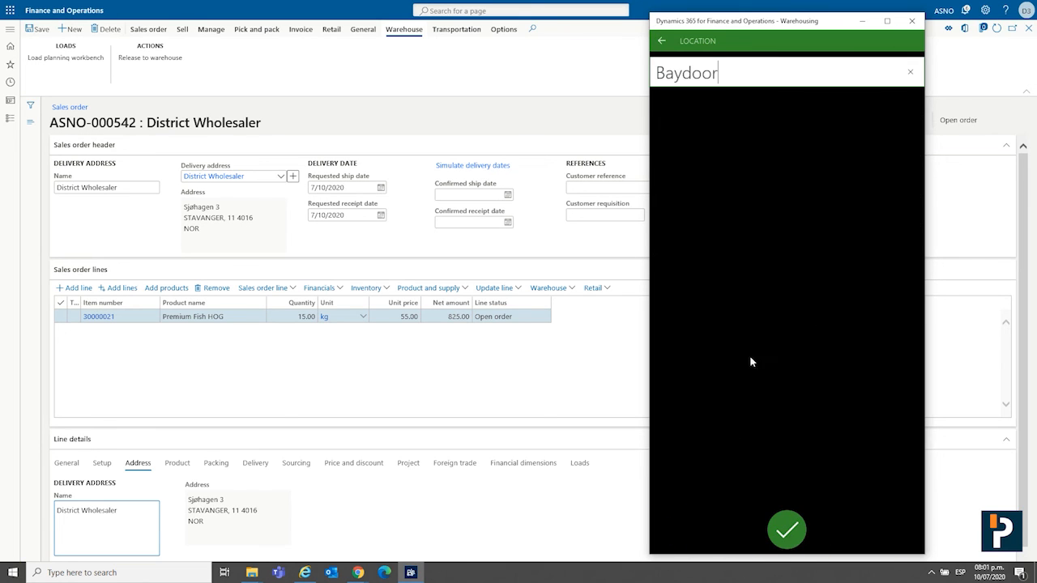
{"action": "left_click", "coordinate": [793, 533]}
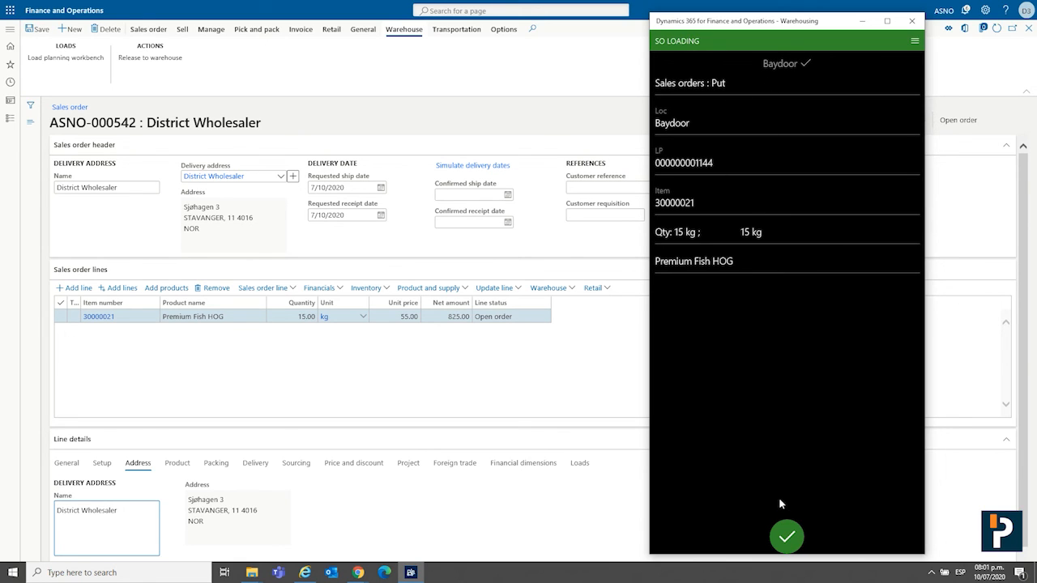
{"action": "left_click", "coordinate": [787, 538]}
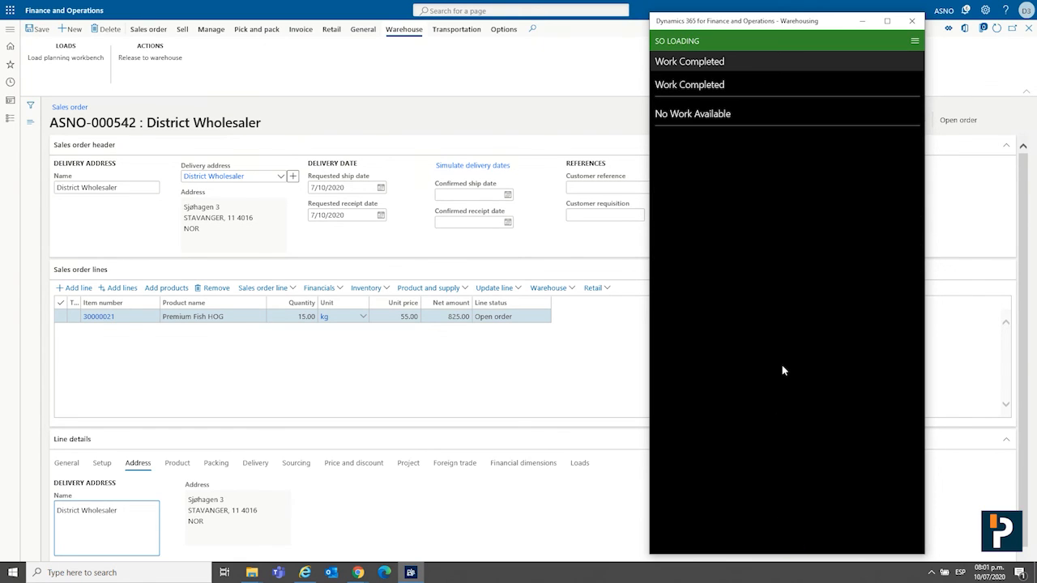